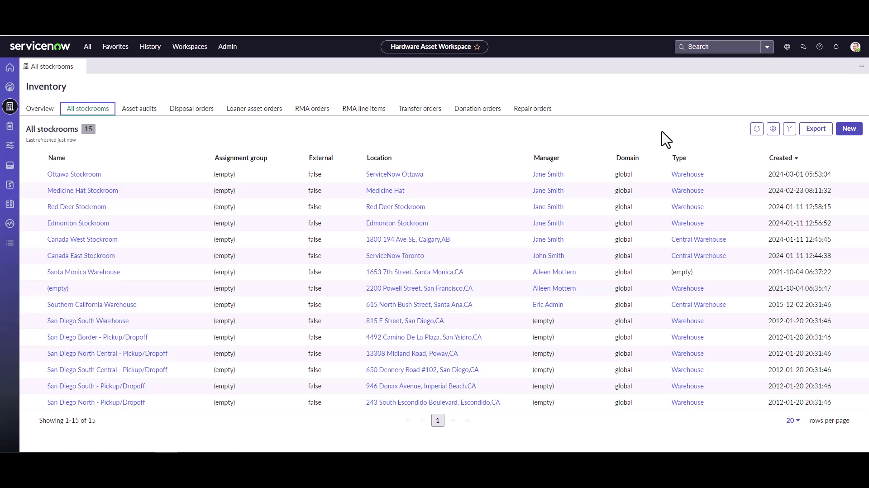
Create a new stockroom named '3rd Floor Stockroom - Bloor Street Office'.
left_click(849, 129)
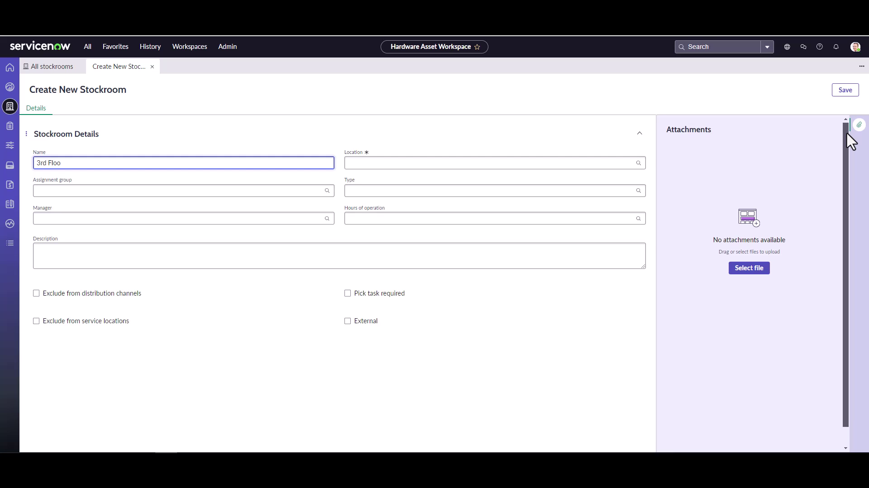
type("om - Bloor Street Office")
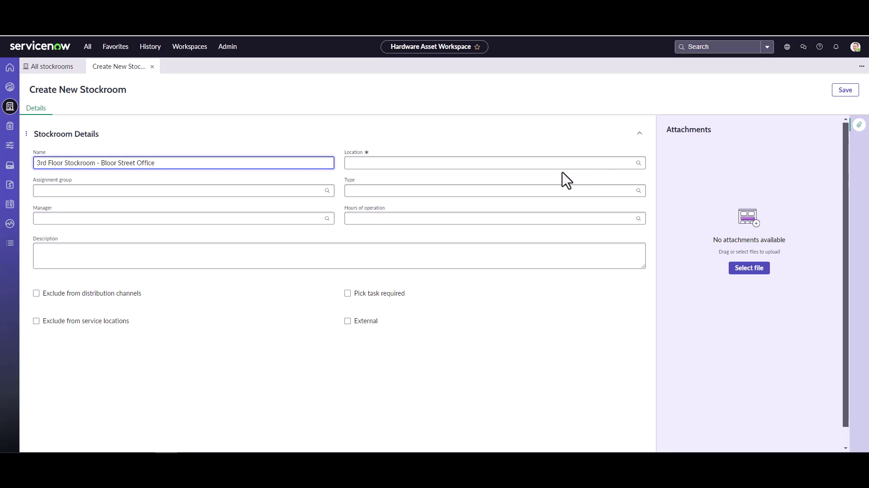
Set the location to Bloor Street Office under Americas > North America > Canada > Ontario > Toronto.
left_click(638, 164)
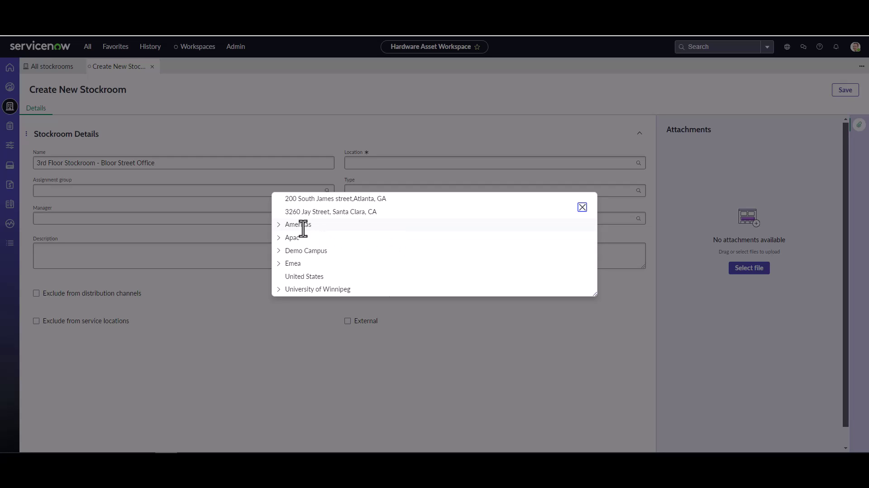
left_click(279, 224)
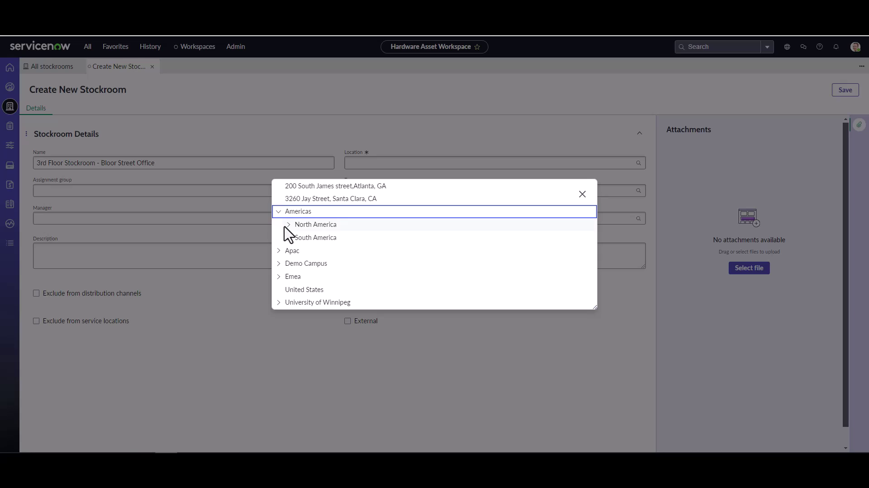
left_click(288, 225)
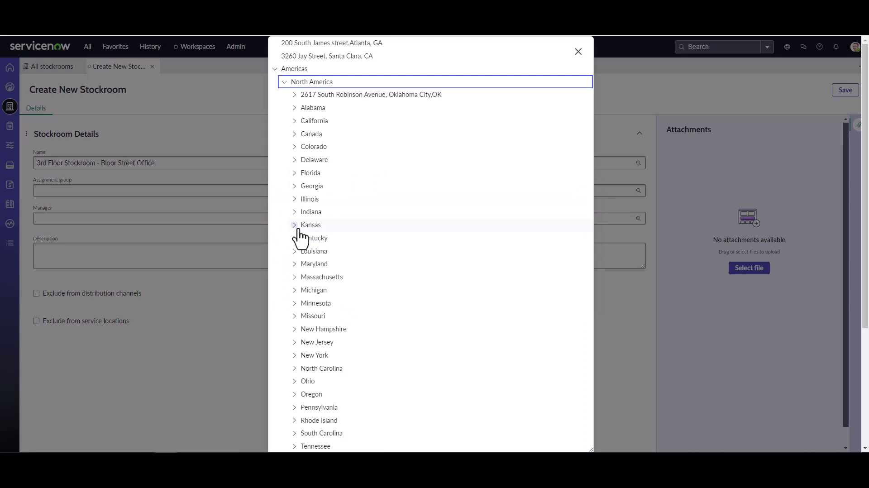
left_click(294, 133)
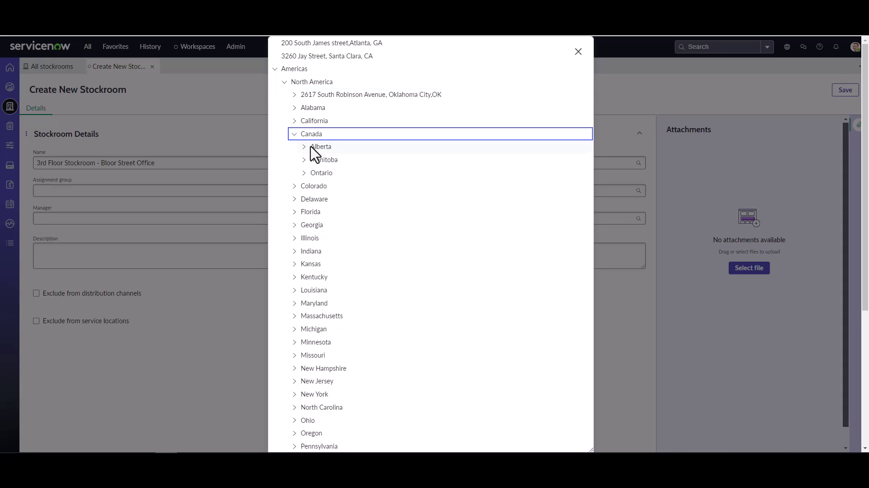
left_click(303, 174)
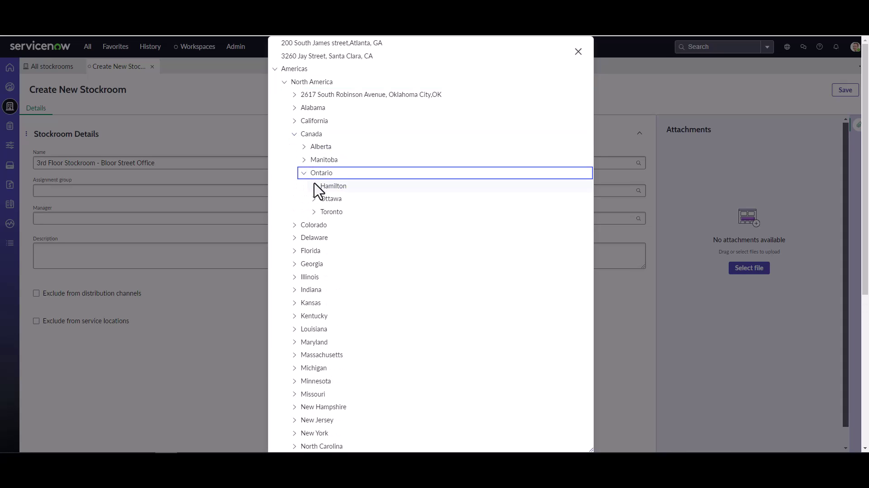
left_click(313, 211)
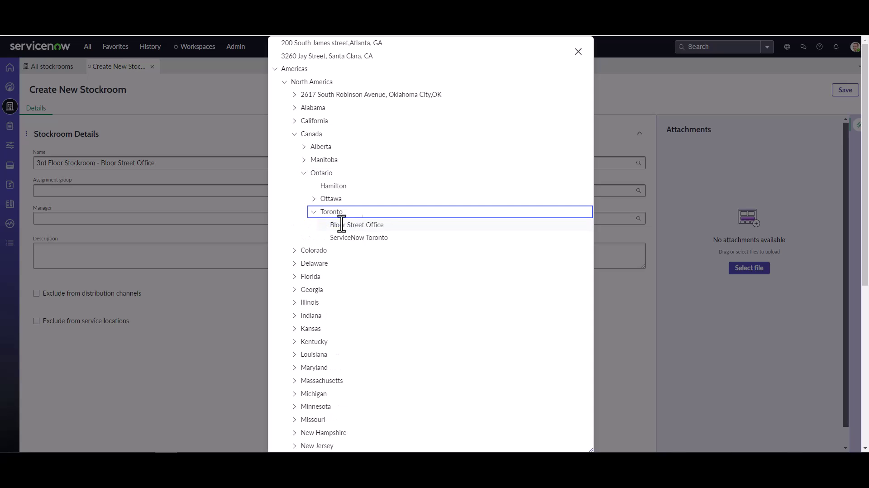
left_click(345, 225)
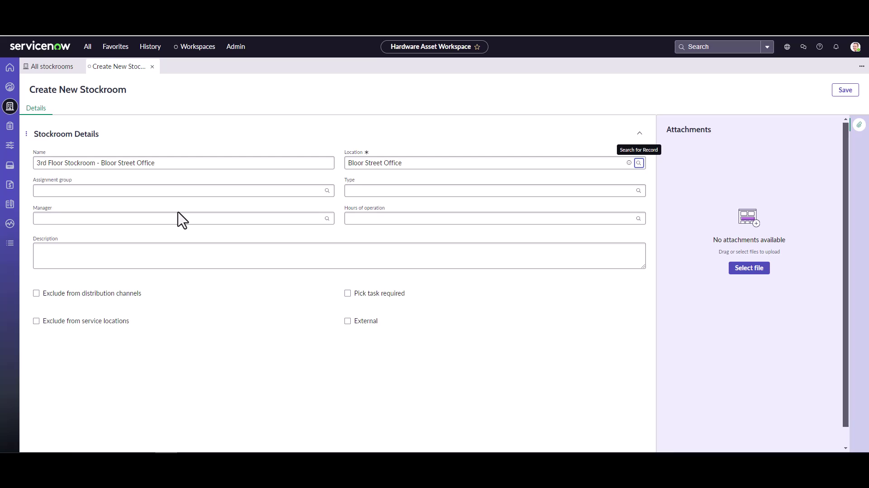
Set the assignment group to Help Desk and the stockroom type to Warehouse.
left_click(327, 190)
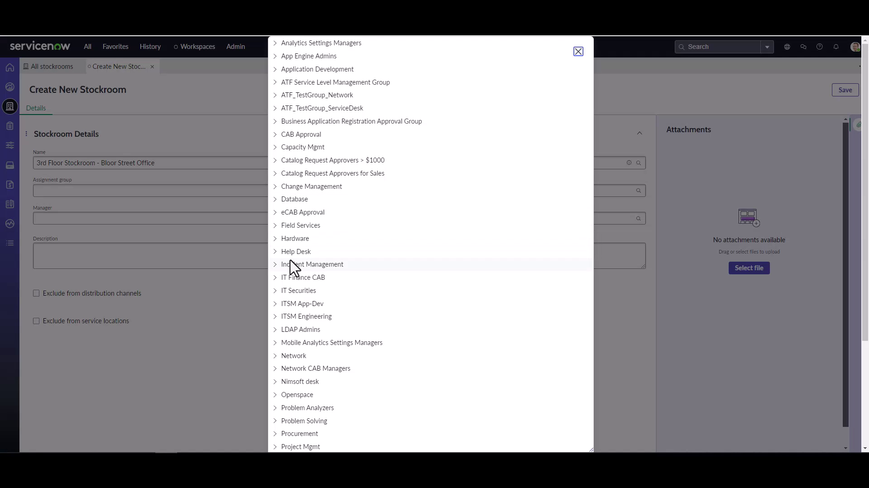
left_click(288, 252)
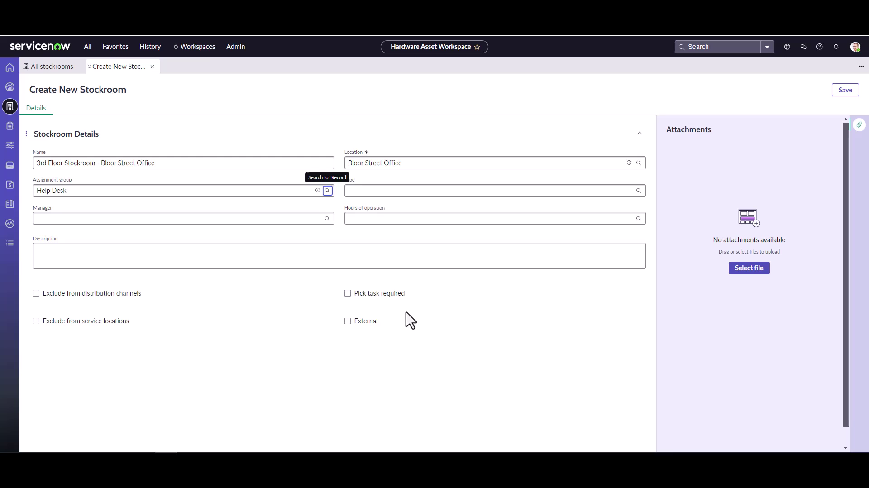
left_click(441, 190)
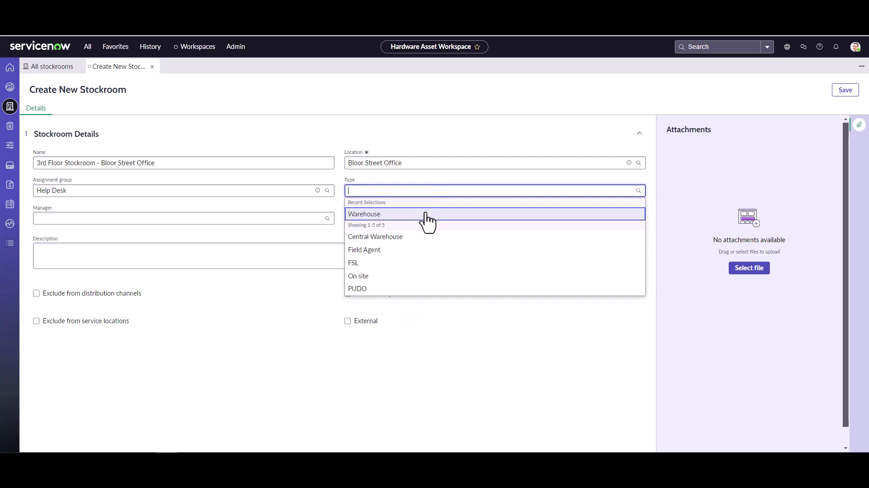
left_click(426, 213)
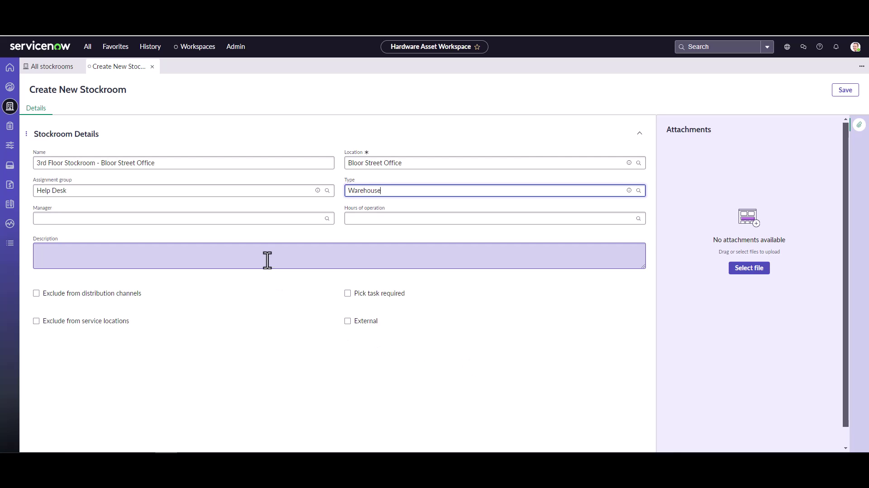
Fill the Manager field by searching the person's name and picking the matching suggestion.
left_click(317, 219)
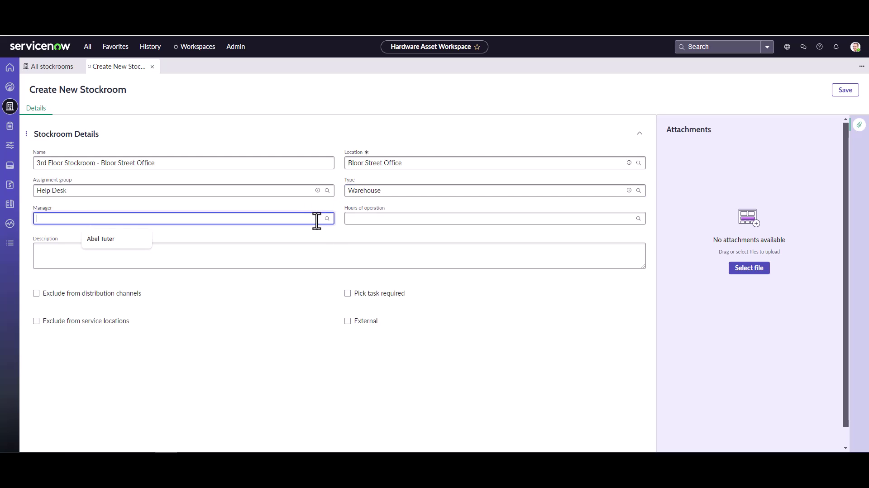
type("jo")
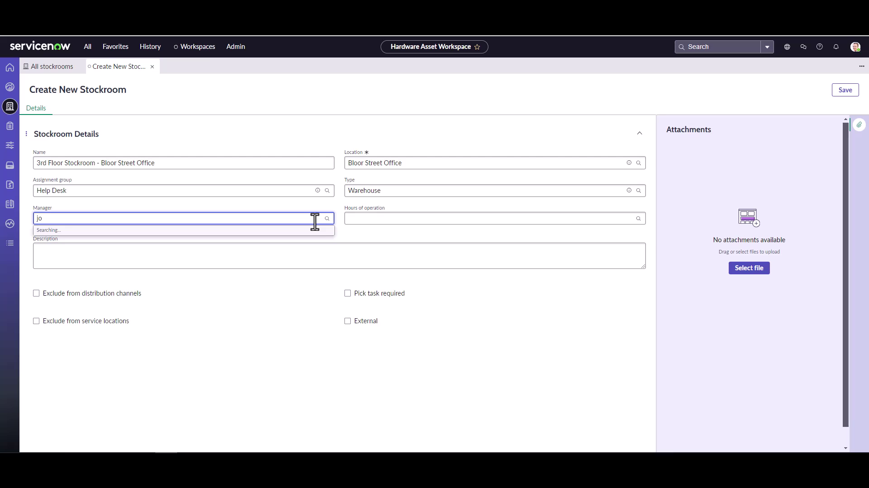
type("hn sm")
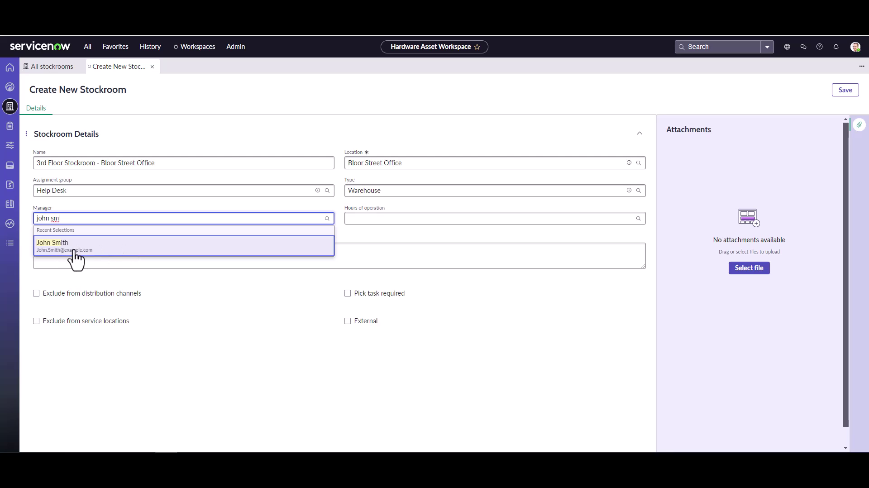
left_click(107, 254)
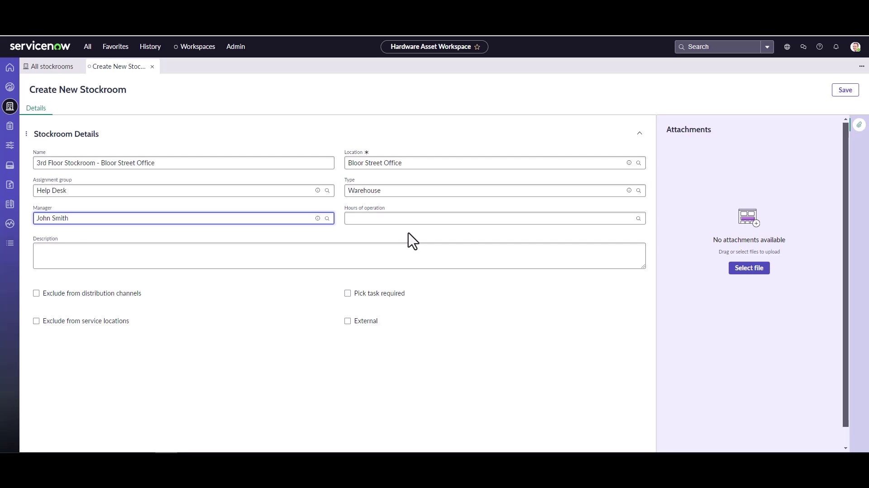
left_click(398, 261)
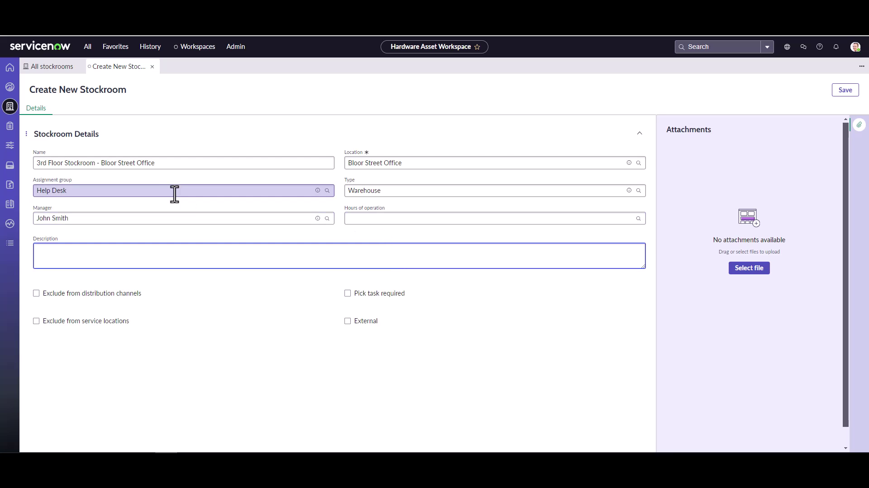
Fill the description with the stockroom name followed by '. Primary Stockroom for this building.'.
left_click_drag(169, 165, 25, 170)
key("ctrl+c")
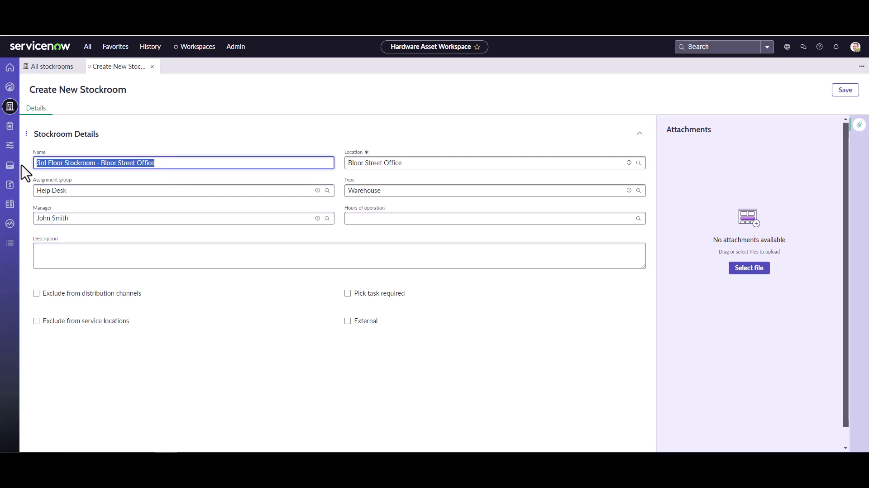
left_click(101, 248)
key("ctrl+v")
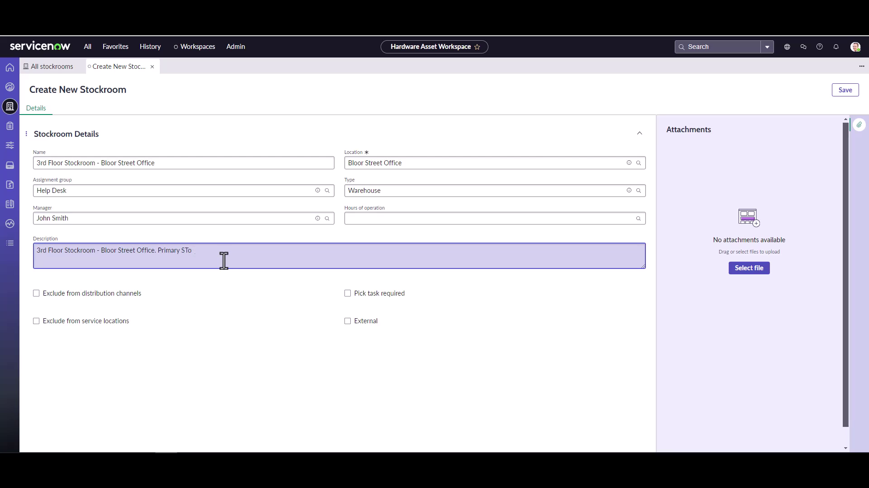
type(". Primary Stockroom for this building.")
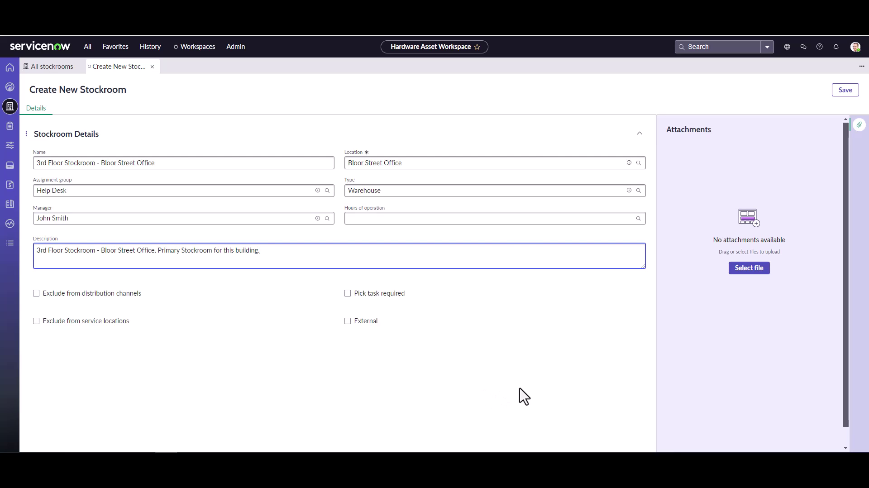
Save the new stockroom record.
left_click(842, 94)
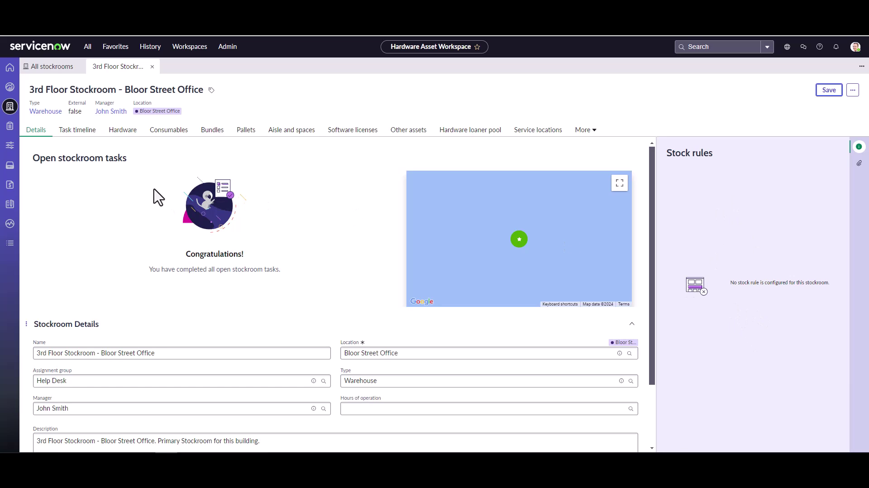
scroll(206, 254, "down", 2)
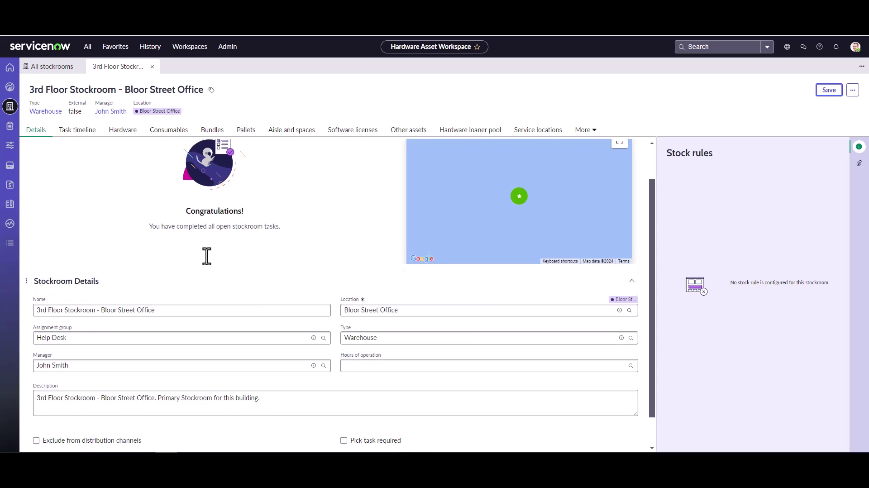
scroll(207, 256, "up", 2)
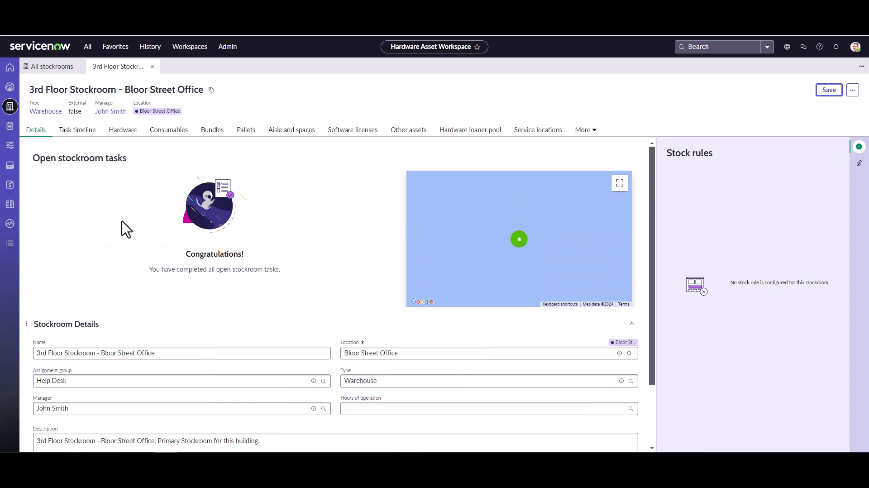
Review the Task timeline, Hardware and More sections, ending back on Details.
left_click(77, 130)
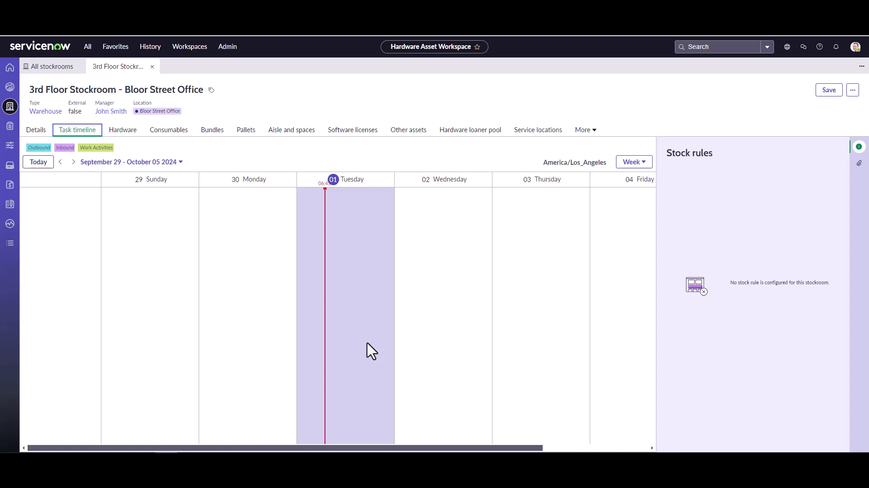
left_click(122, 135)
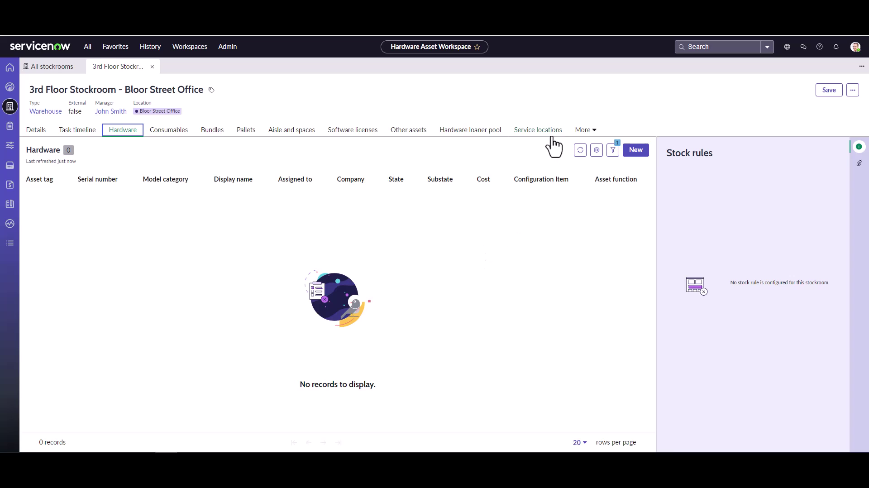
left_click(583, 134)
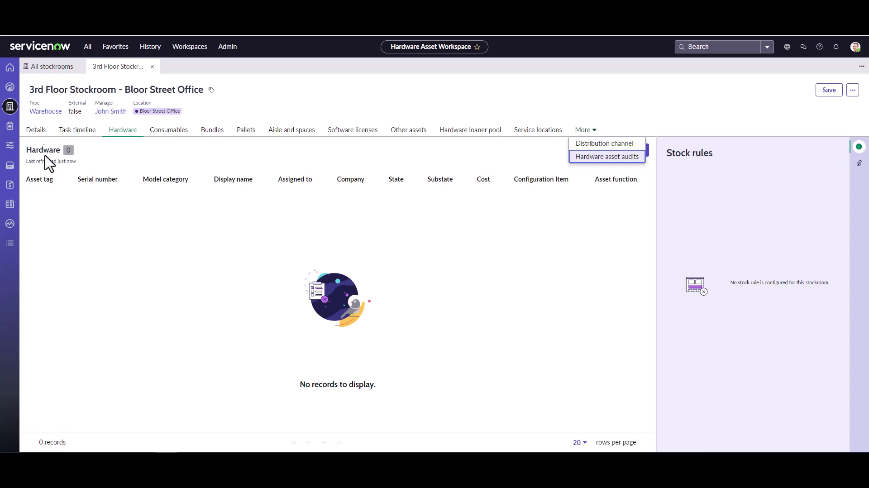
left_click(36, 130)
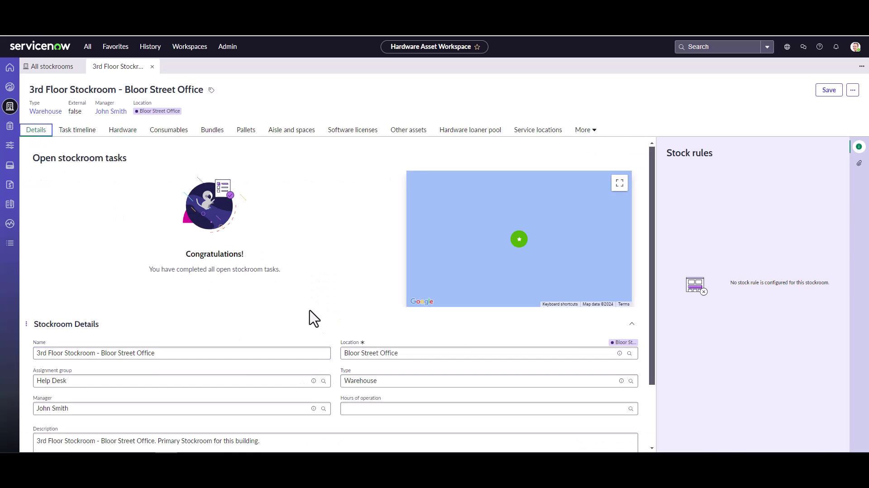
scroll(312, 317, "down", 2)
scroll(312, 303, "up", 2)
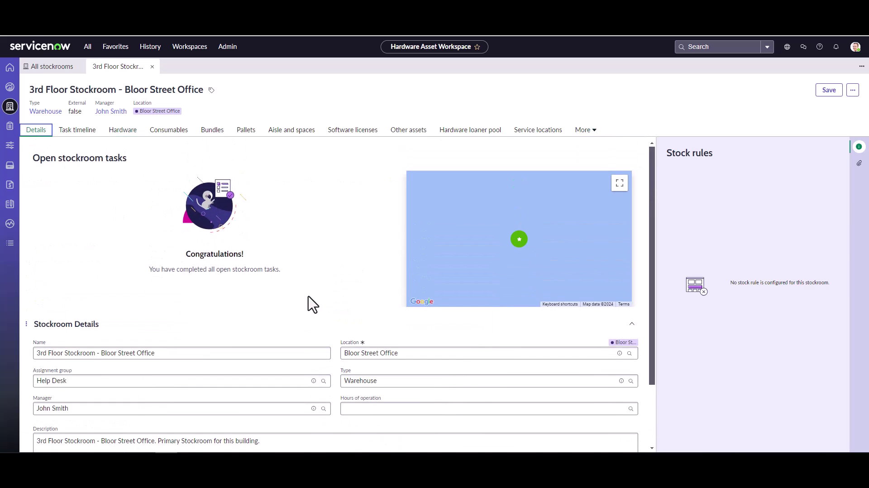